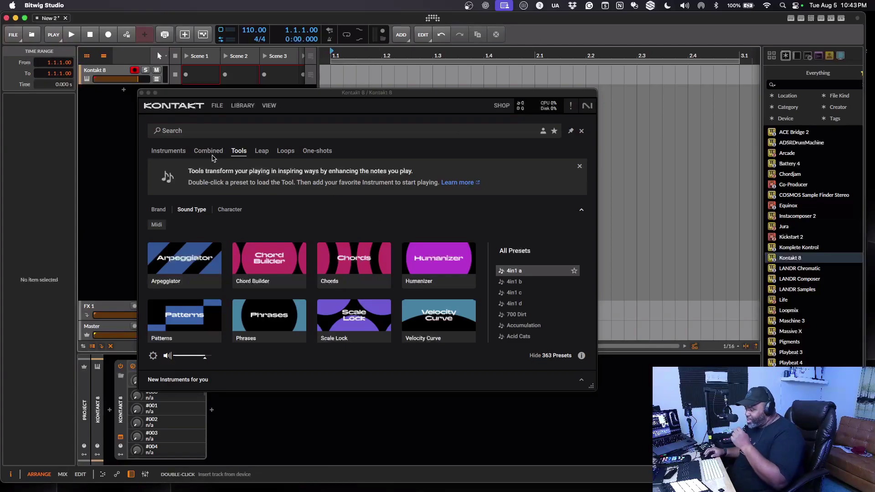
Load 24K Keys with the Homestyle preset after previewing Compound Interest and Confess
{"action": "left_click", "coordinate": [175, 156]}
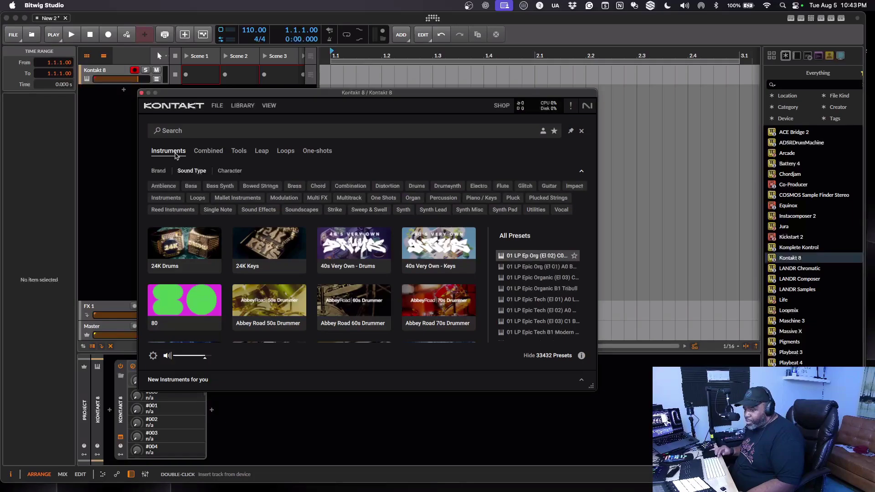
{"action": "scroll", "coordinate": [244, 277], "scroll_direction": "up", "scroll_amount": 1}
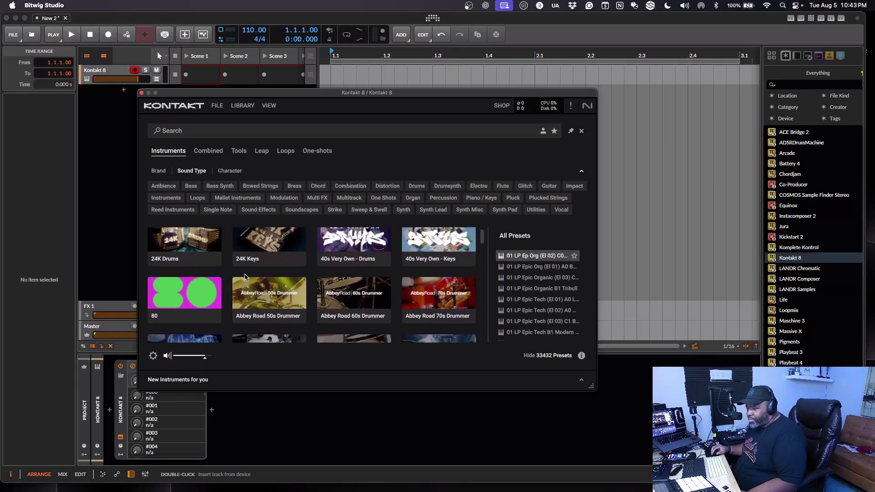
{"action": "left_click", "coordinate": [250, 253]}
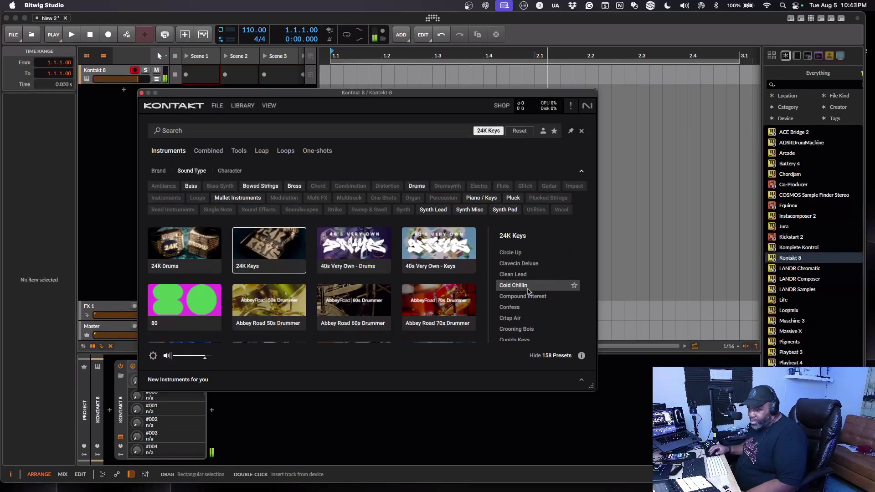
{"action": "left_click", "coordinate": [528, 296]}
{"action": "left_click", "coordinate": [522, 306]}
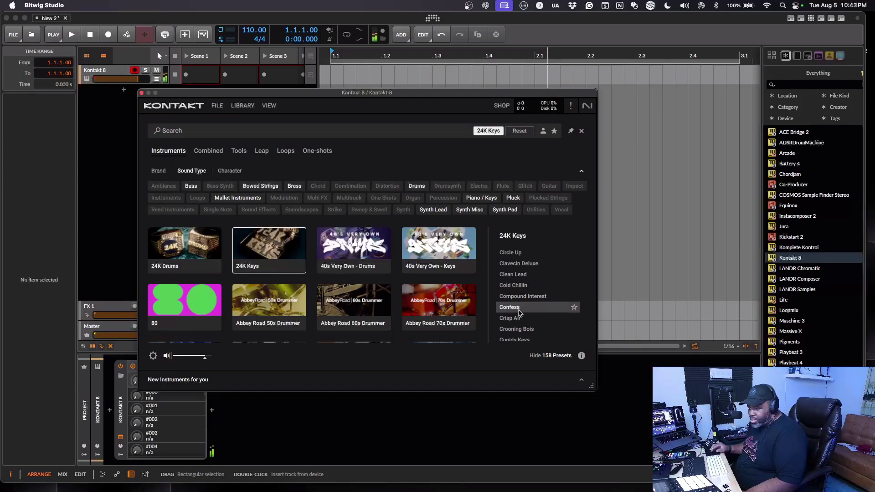
{"action": "scroll", "coordinate": [523, 318], "scroll_direction": "down", "scroll_amount": 5}
{"action": "scroll", "coordinate": [523, 325], "scroll_direction": "down", "scroll_amount": 3}
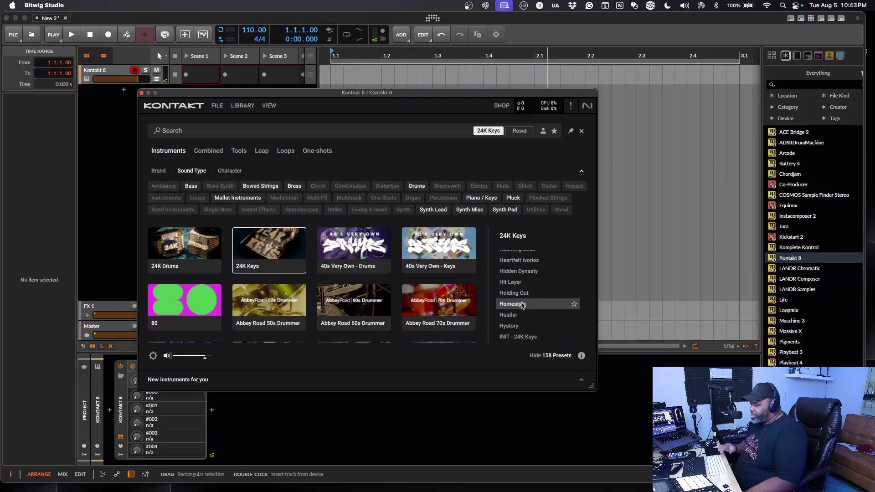
{"action": "left_click", "coordinate": [522, 305]}
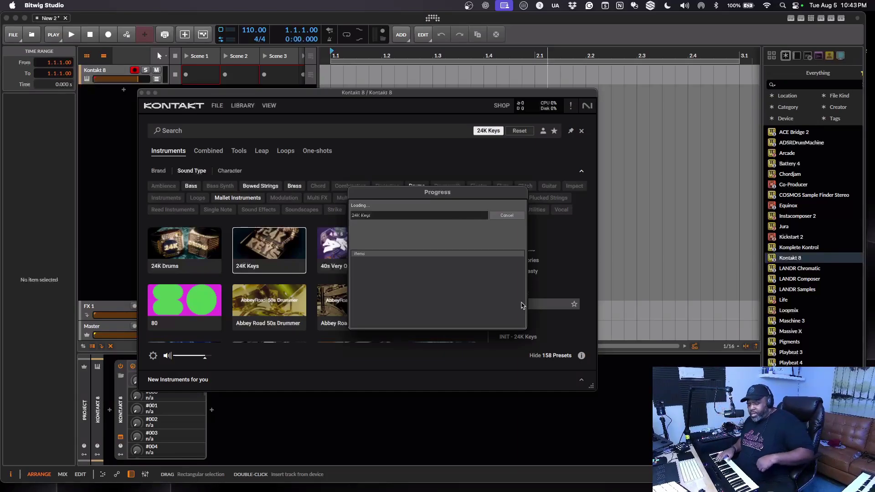
{"action": "double_click", "coordinate": [513, 303]}
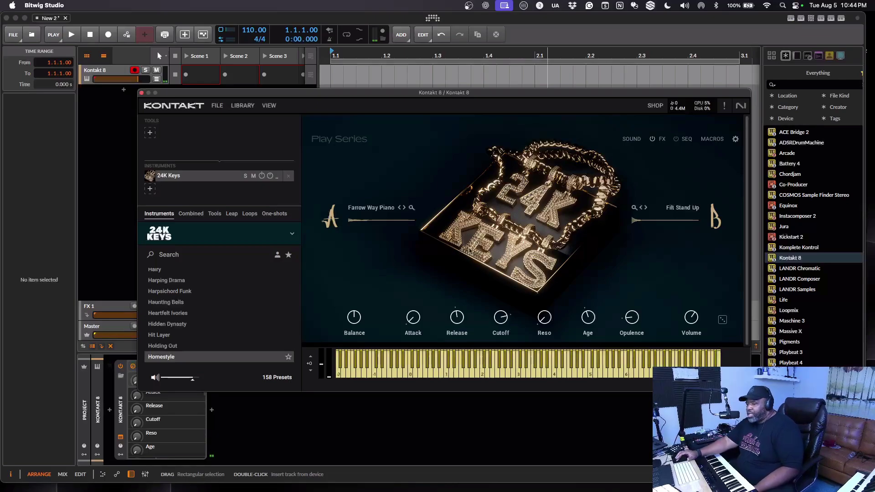
Move the Kontakt window up and to the left
{"action": "left_click_drag", "start_coordinate": [428, 92], "coordinate": [380, 70]}
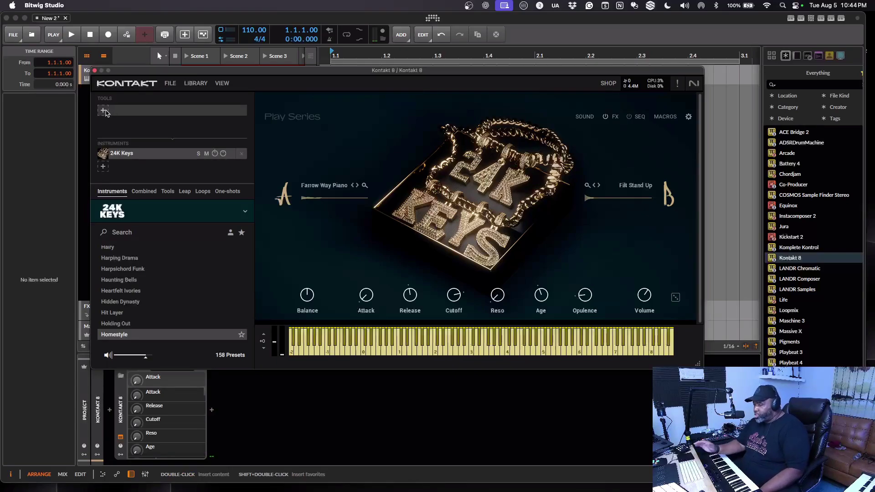
Add the Chords tool, previewing Airy and Hands Up, then load the Gone preset
{"action": "left_click", "coordinate": [104, 110]}
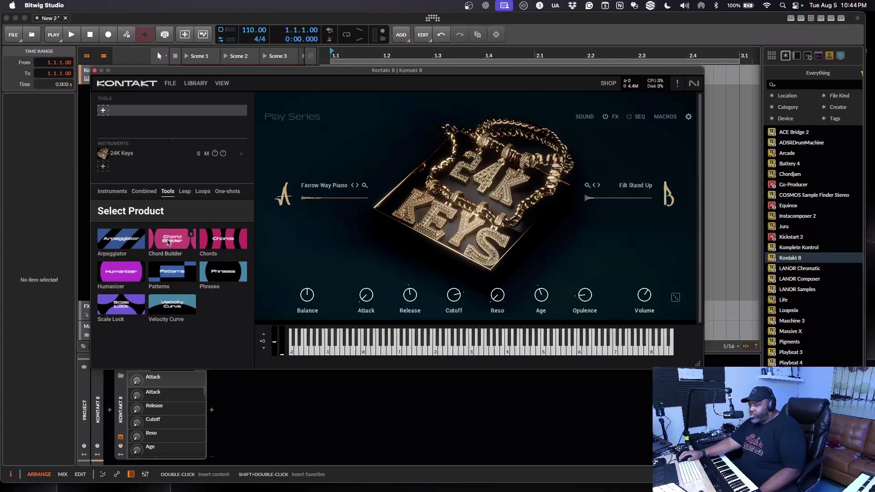
{"action": "left_click", "coordinate": [223, 247]}
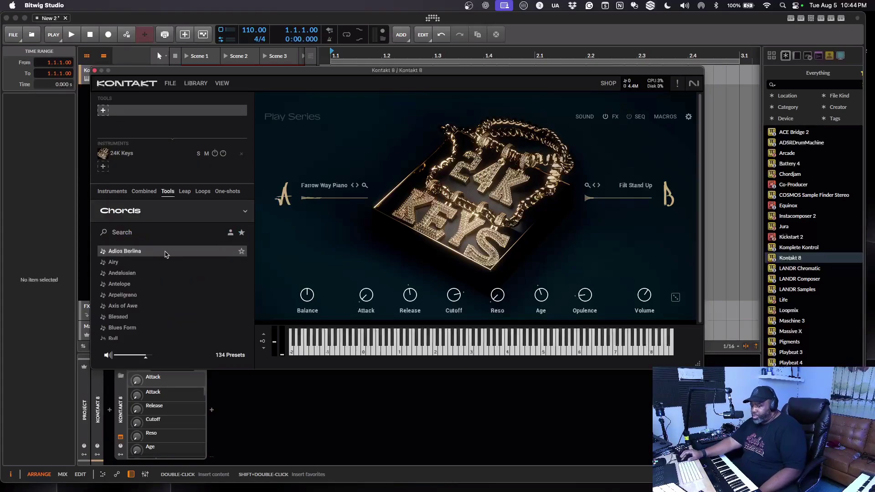
{"action": "left_click", "coordinate": [149, 261]}
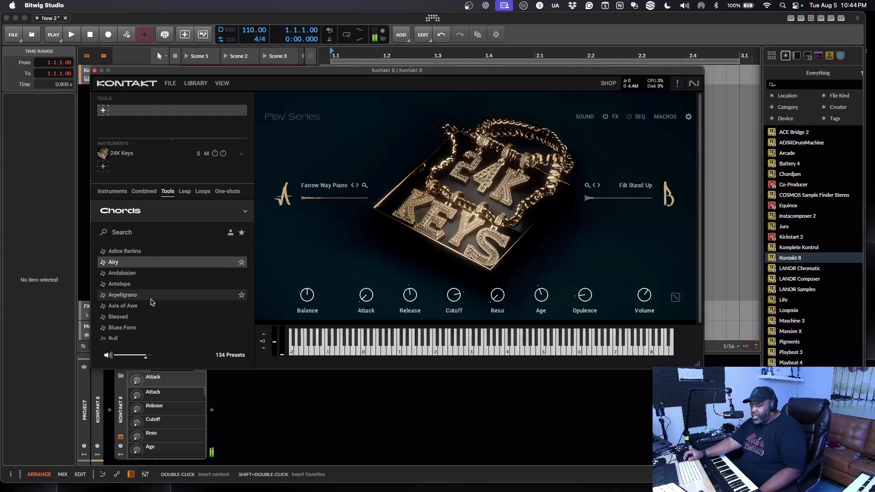
{"action": "scroll", "coordinate": [151, 302], "scroll_direction": "down", "scroll_amount": 5}
{"action": "scroll", "coordinate": [151, 302], "scroll_direction": "down", "scroll_amount": 5}
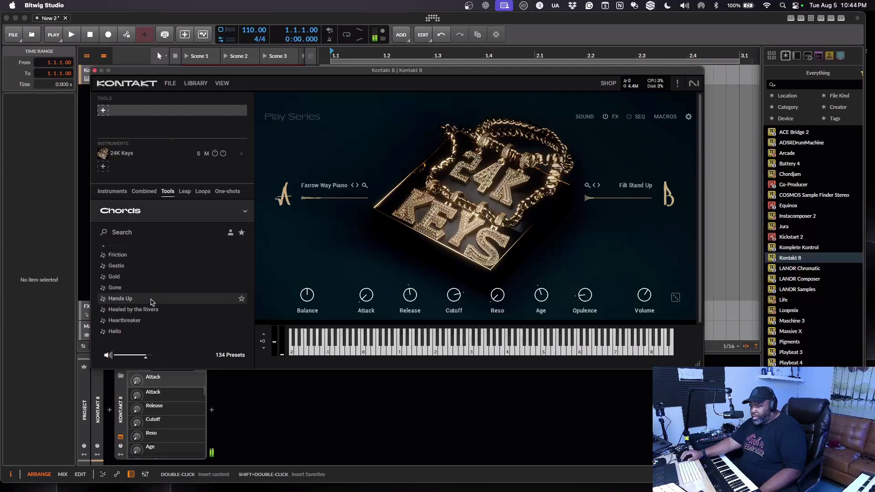
{"action": "left_click", "coordinate": [151, 302]}
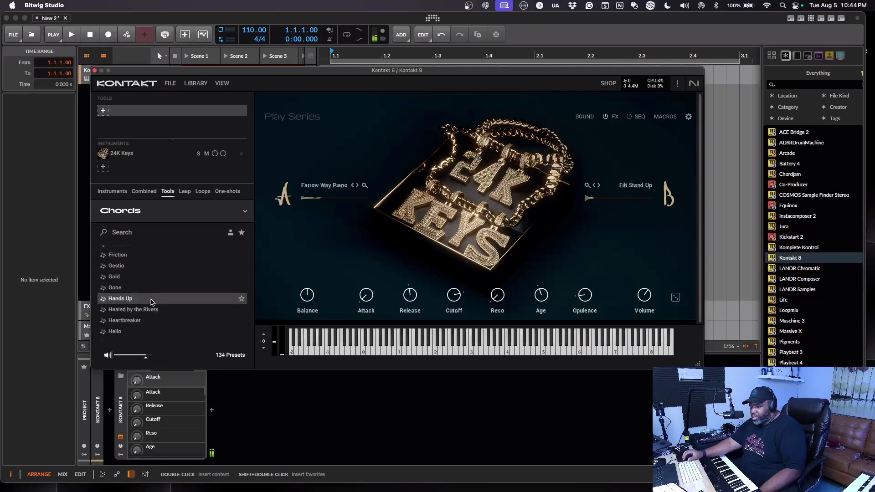
{"action": "left_click", "coordinate": [149, 290]}
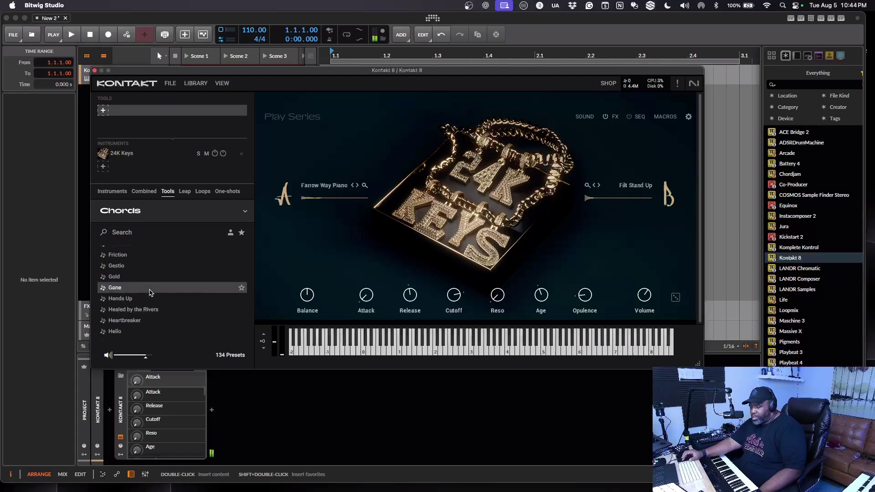
{"action": "double_click", "coordinate": [149, 292]}
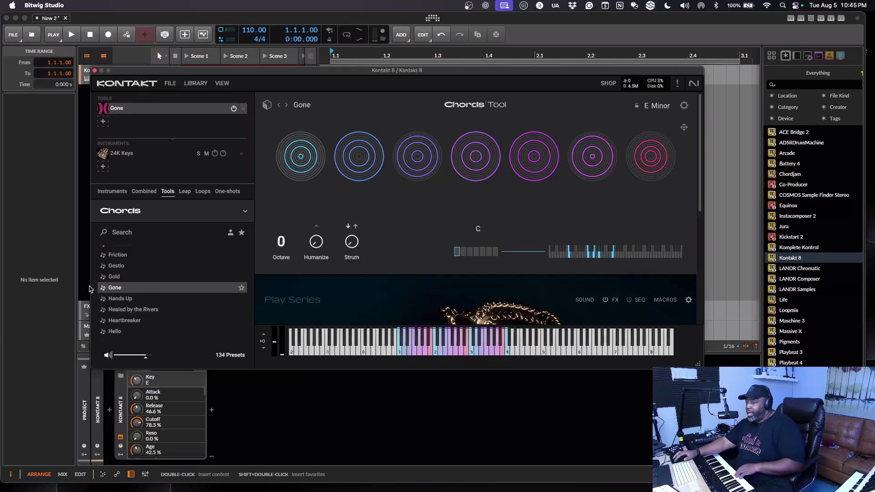
Add a second tool slot and load the Patterns tool's Triad Walk preset
{"action": "left_click", "coordinate": [106, 125]}
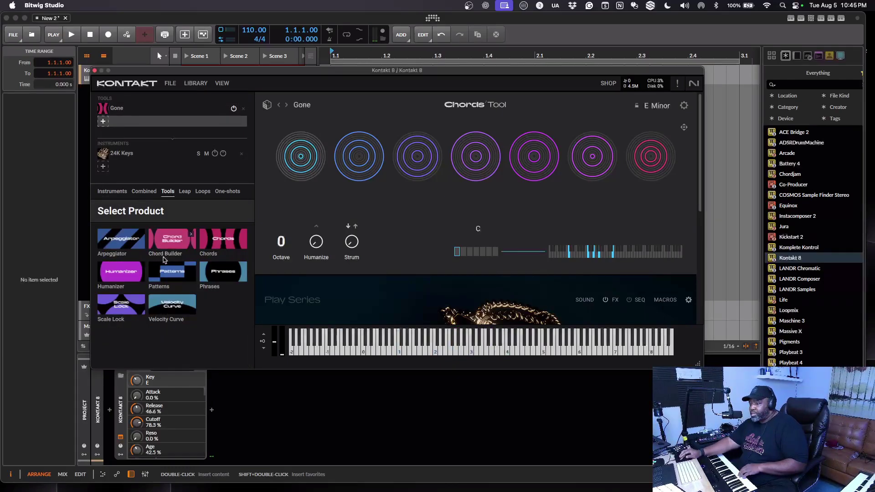
{"action": "left_click", "coordinate": [171, 272]}
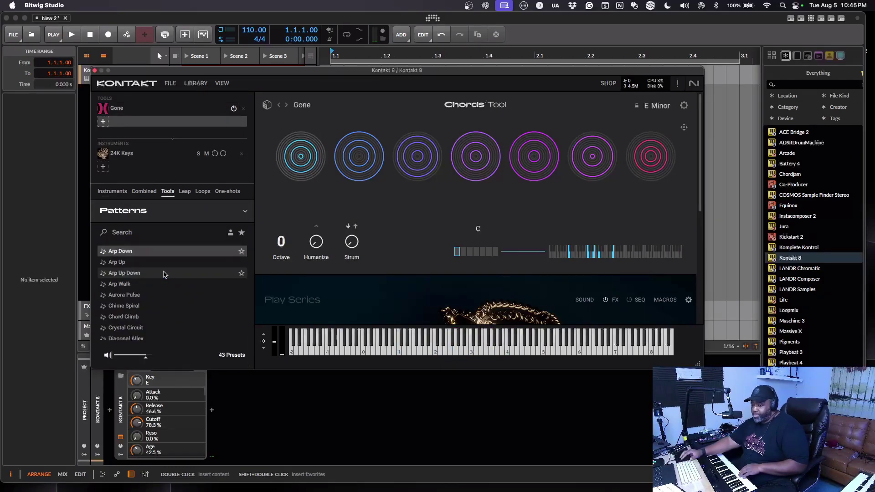
{"action": "scroll", "coordinate": [161, 294], "scroll_direction": "down", "scroll_amount": 5}
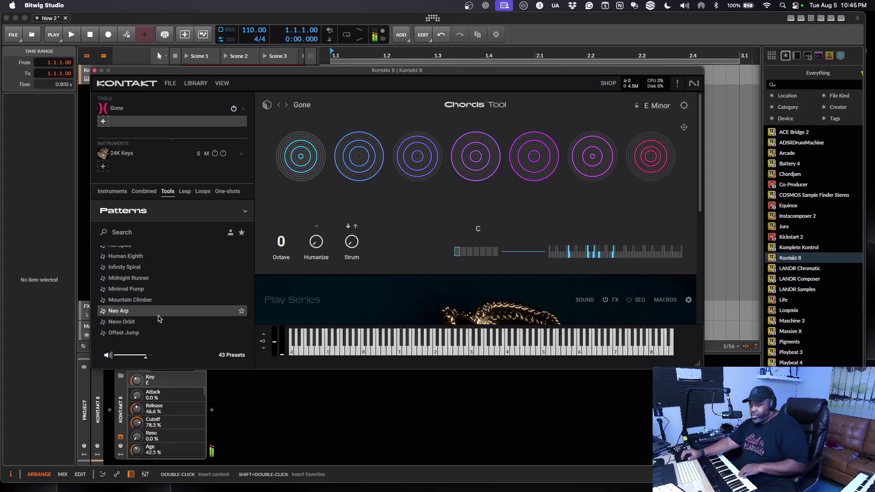
{"action": "scroll", "coordinate": [155, 324], "scroll_direction": "down", "scroll_amount": 3}
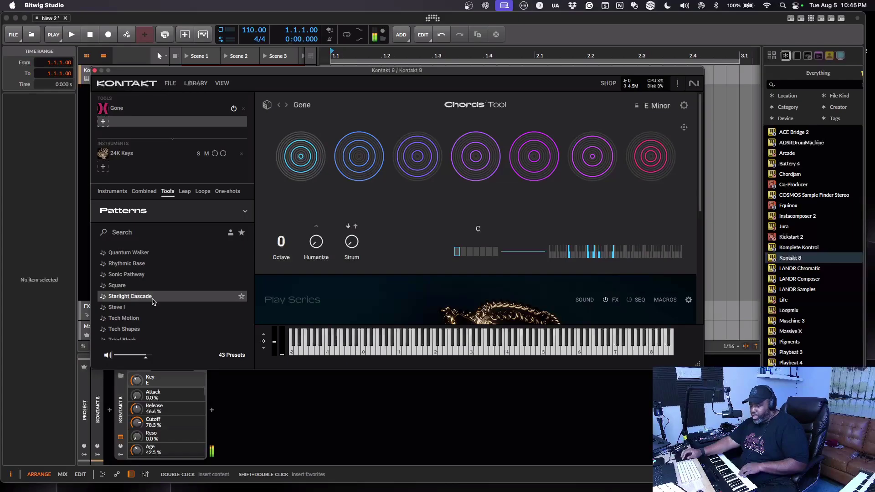
{"action": "scroll", "coordinate": [152, 302], "scroll_direction": "down", "scroll_amount": 3}
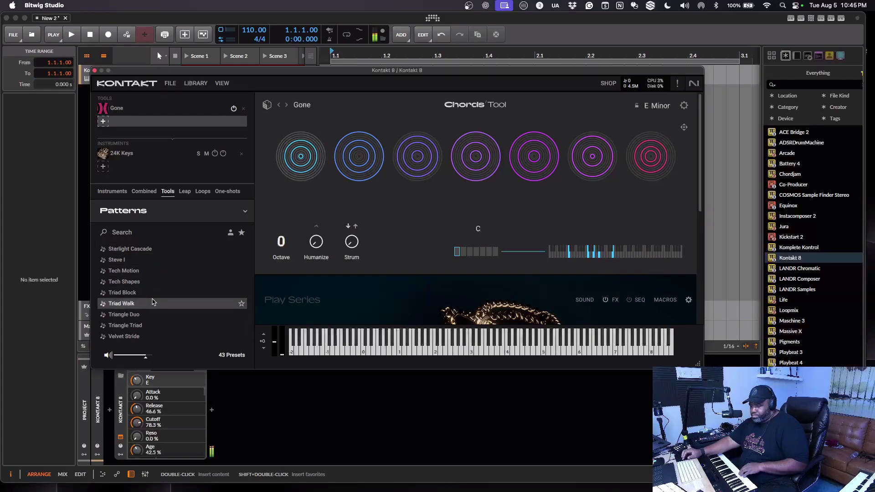
{"action": "double_click", "coordinate": [152, 304]}
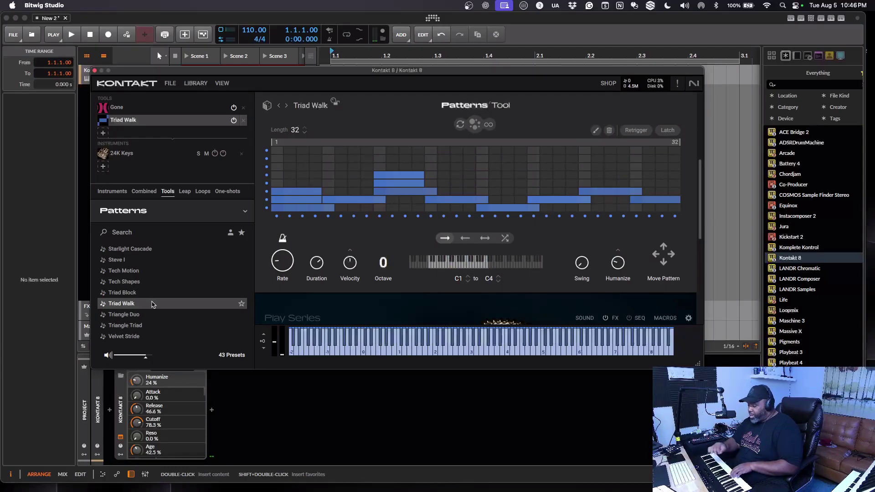
Load the Phrases tool with its Eclipse preset, then add another empty tool slot
{"action": "left_click", "coordinate": [102, 133]}
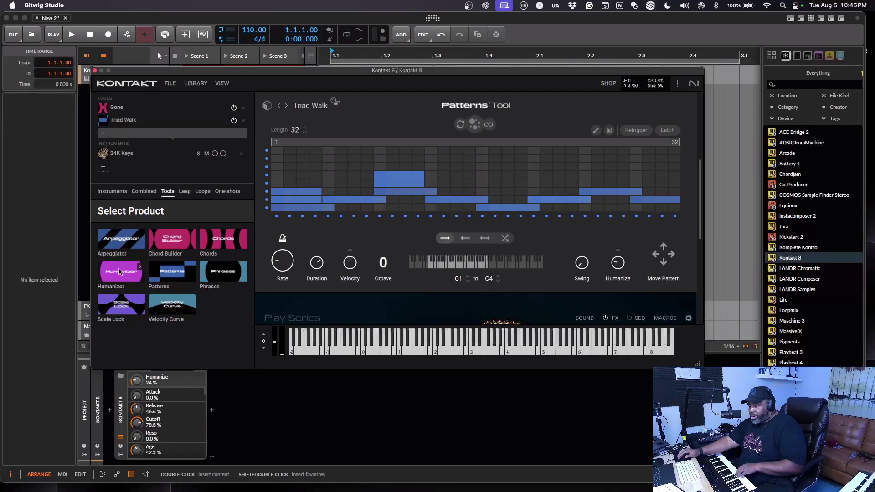
{"action": "left_click", "coordinate": [216, 275]}
{"action": "scroll", "coordinate": [158, 301], "scroll_direction": "down", "scroll_amount": 5}
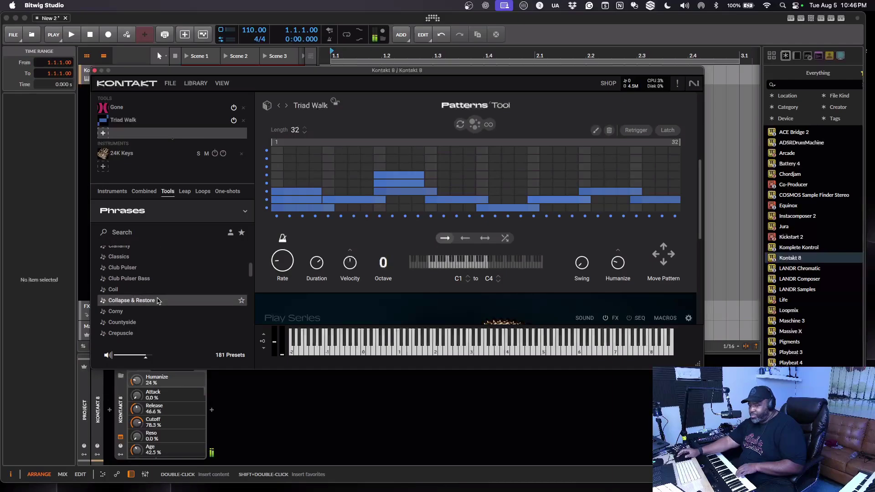
{"action": "scroll", "coordinate": [158, 300], "scroll_direction": "down", "scroll_amount": 3}
{"action": "scroll", "coordinate": [157, 301], "scroll_direction": "down", "scroll_amount": 2}
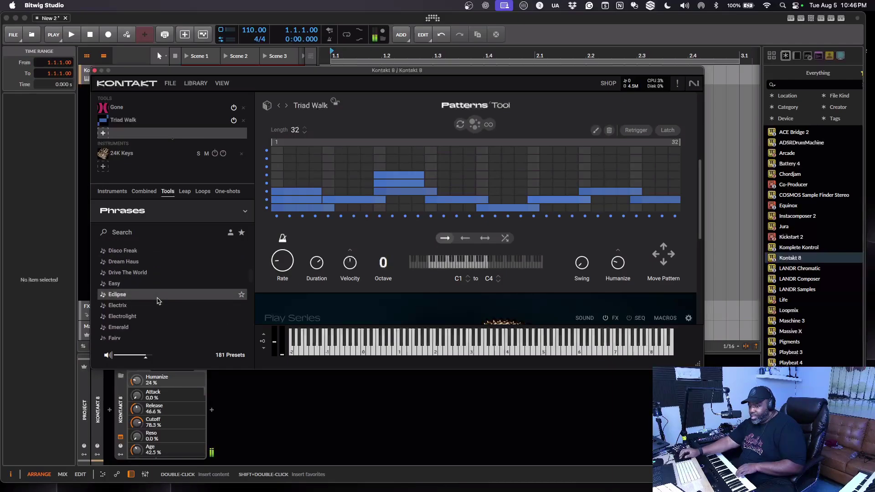
{"action": "double_click", "coordinate": [158, 301]}
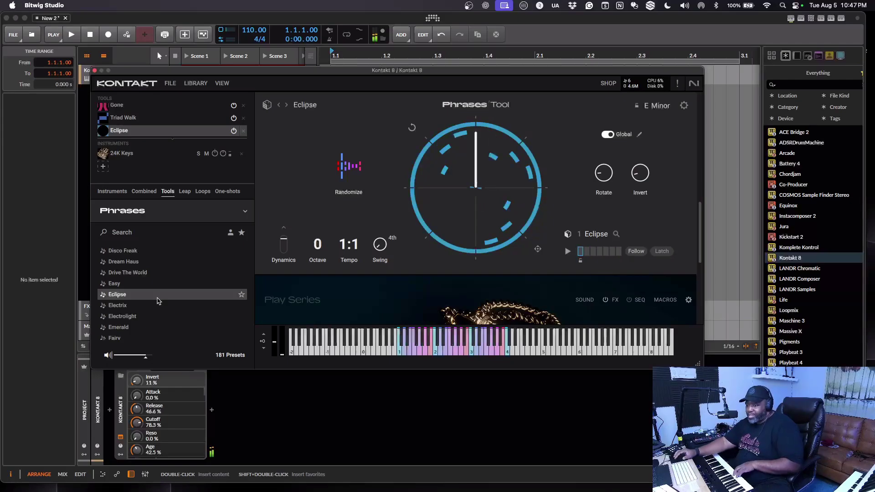
{"action": "scroll", "coordinate": [123, 130], "scroll_direction": "down", "scroll_amount": 1}
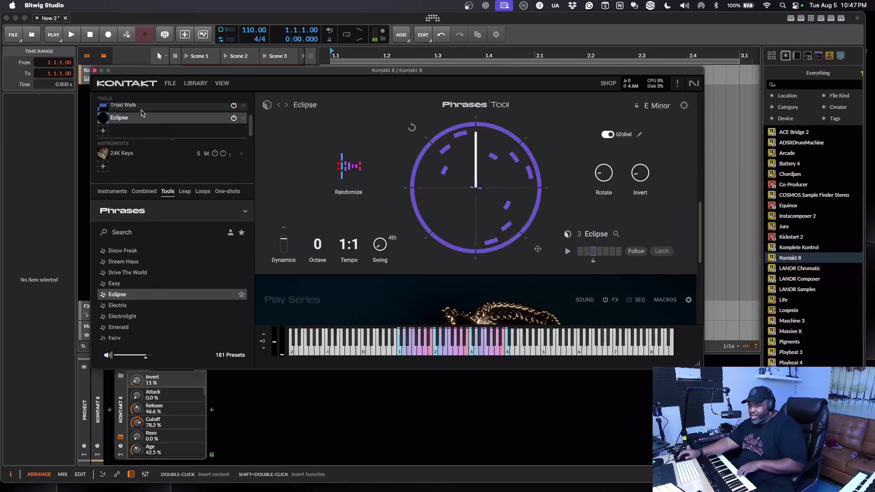
{"action": "left_click", "coordinate": [103, 132]}
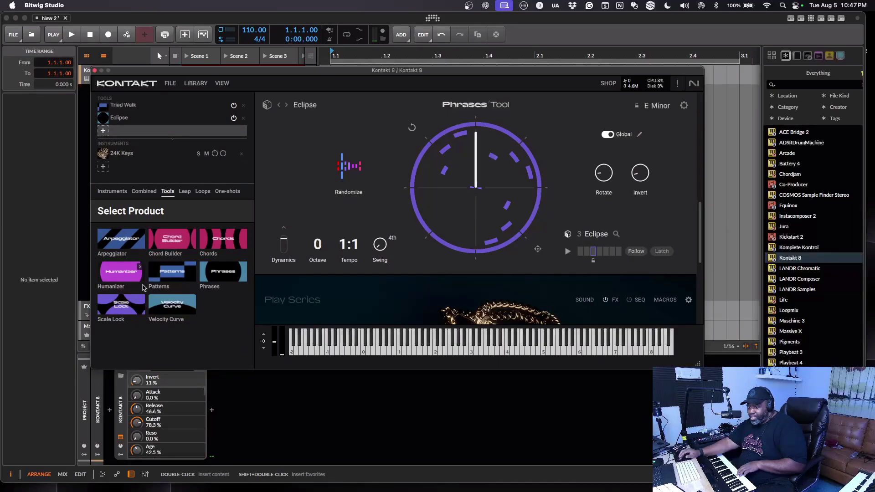
Load the Scale Lock tool with its Scale Lock preset after Eclipse
{"action": "left_click", "coordinate": [120, 307]}
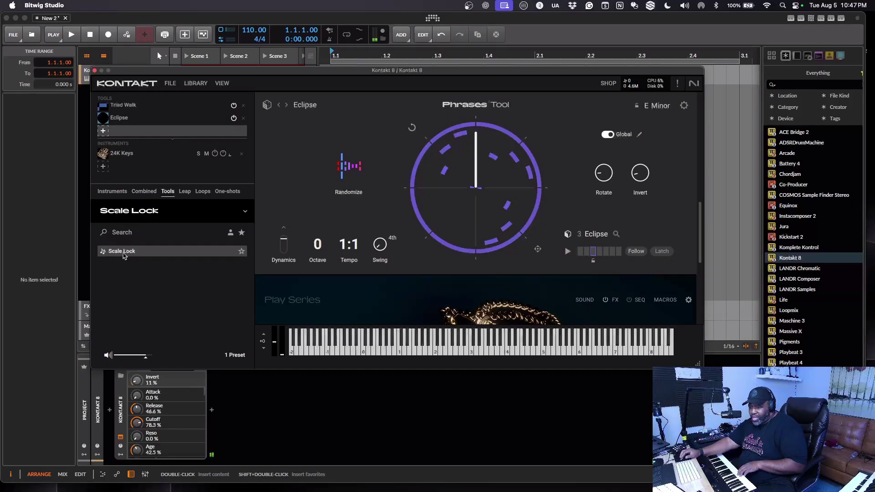
{"action": "double_click", "coordinate": [125, 253]}
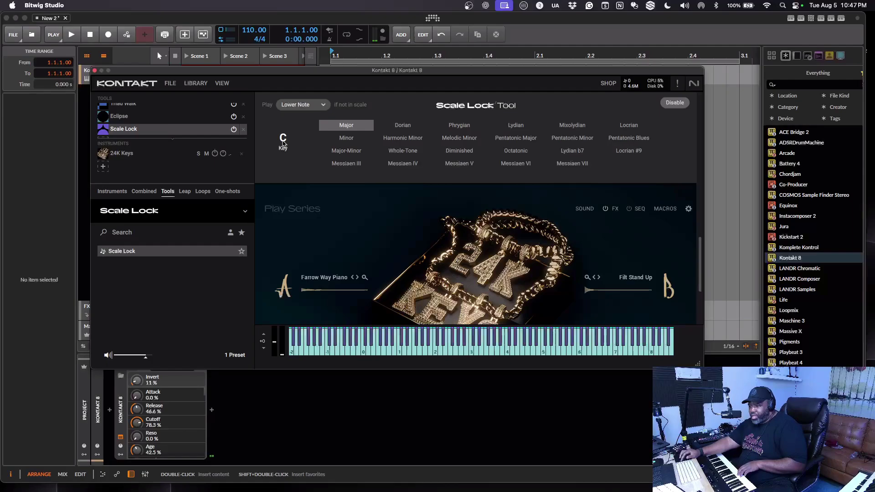
{"action": "scroll", "coordinate": [282, 144], "scroll_direction": "up", "scroll_amount": 1}
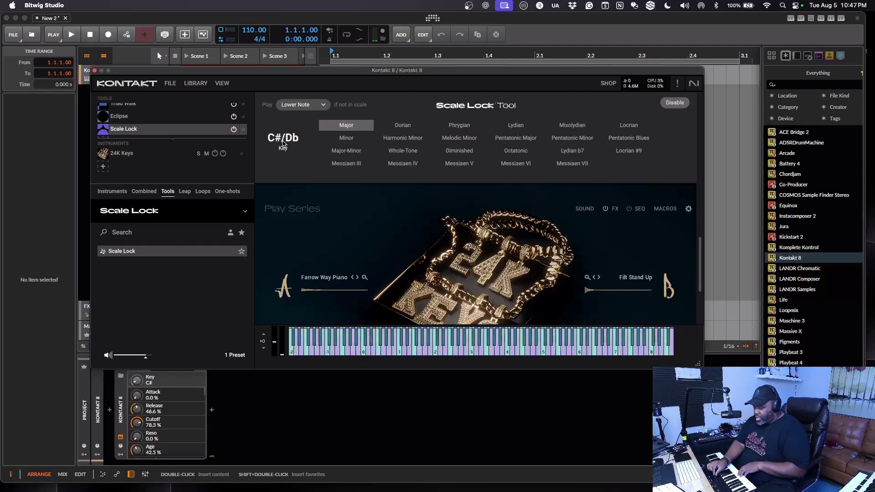
{"action": "scroll", "coordinate": [282, 144], "scroll_direction": "up", "scroll_amount": 1}
{"action": "scroll", "coordinate": [282, 143], "scroll_direction": "up", "scroll_amount": 1}
{"action": "scroll", "coordinate": [282, 144], "scroll_direction": "up", "scroll_amount": 1}
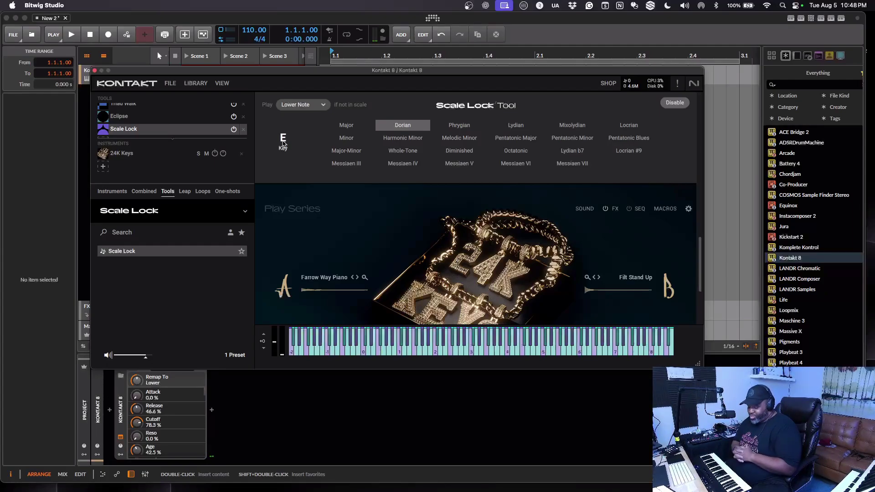
Set Scale Lock's scale to Minor, giving E Minor
{"action": "left_click", "coordinate": [354, 140]}
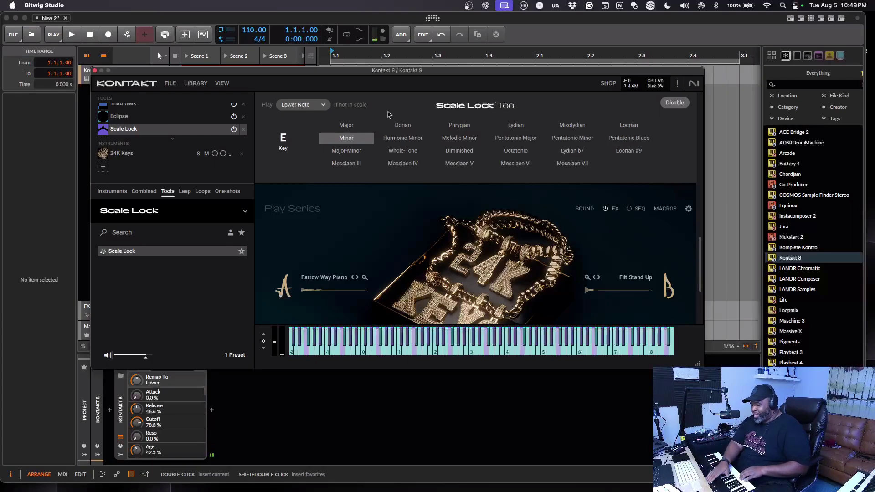
{"action": "scroll", "coordinate": [386, 114], "scroll_direction": "up", "scroll_amount": 3}
{"action": "scroll", "coordinate": [388, 115], "scroll_direction": "up", "scroll_amount": 3}
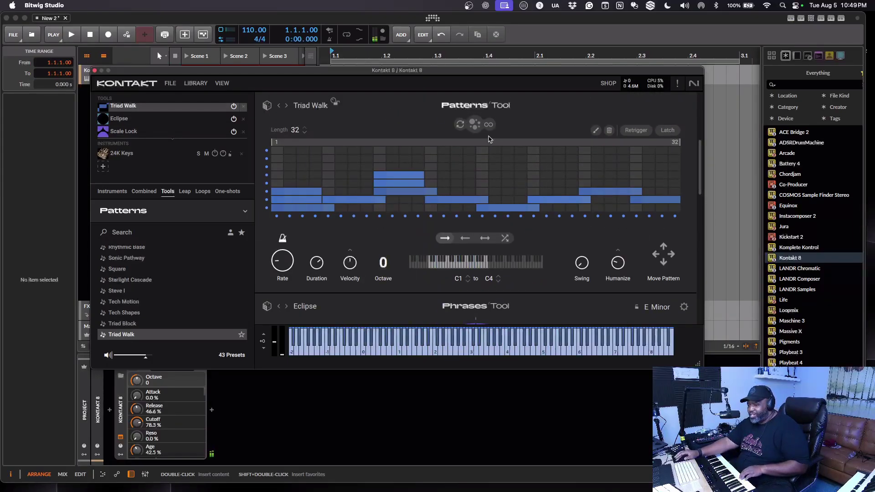
Toggle Triad Walk's Random on and off, enable Infinite random, and turn on Retrigger
{"action": "left_click", "coordinate": [475, 126]}
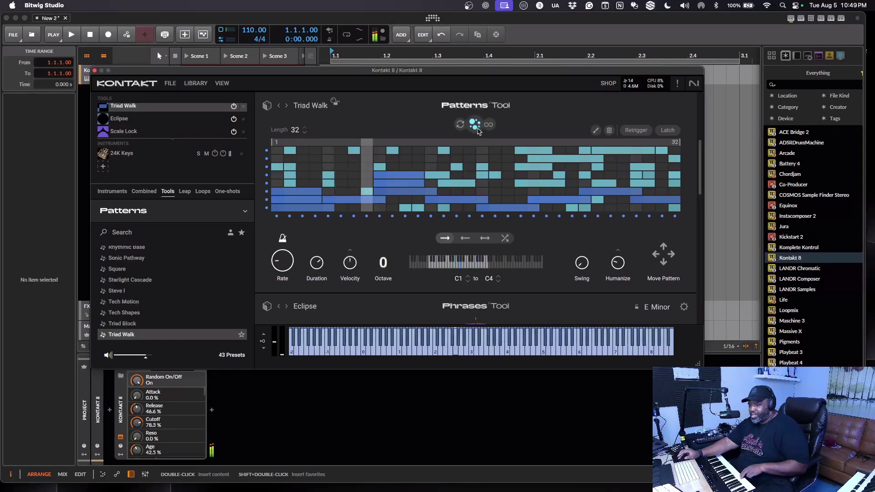
{"action": "left_click", "coordinate": [475, 126]}
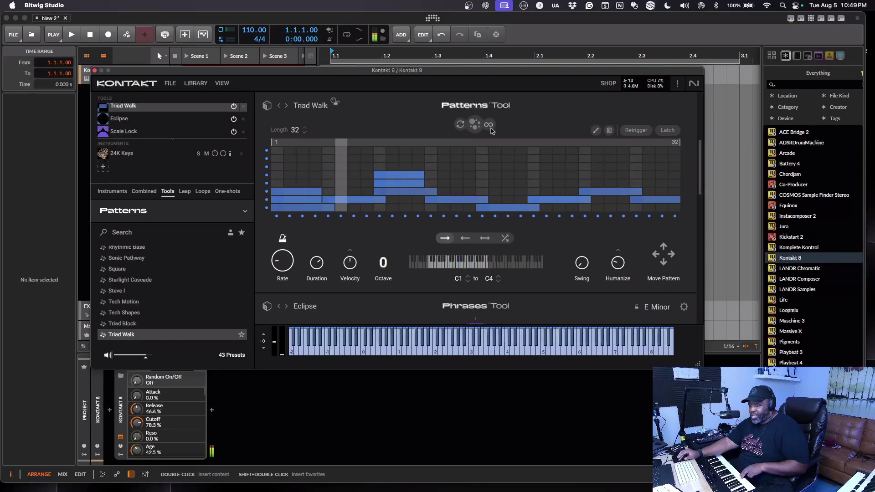
{"action": "left_click", "coordinate": [489, 125]}
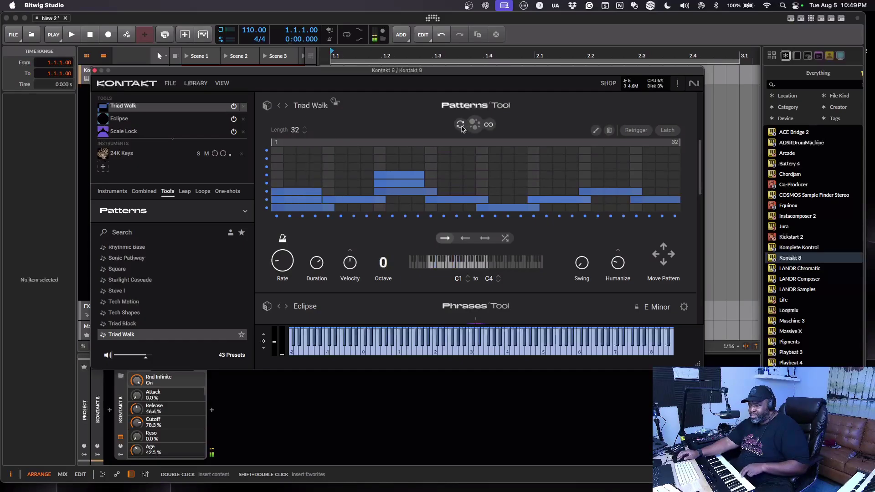
{"action": "left_click", "coordinate": [636, 135]}
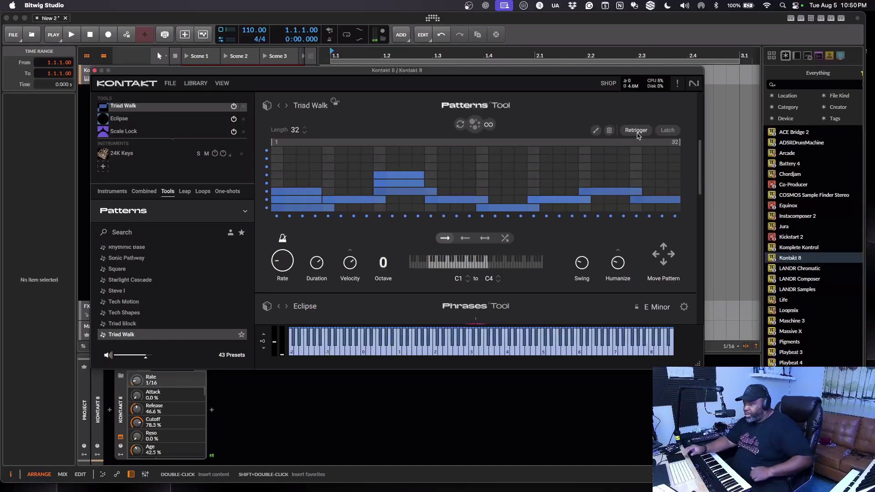
Select 24K Keys, add an instrument slot, and select Duets' Aegon preset
{"action": "left_click", "coordinate": [119, 154]}
{"action": "left_click", "coordinate": [104, 167]}
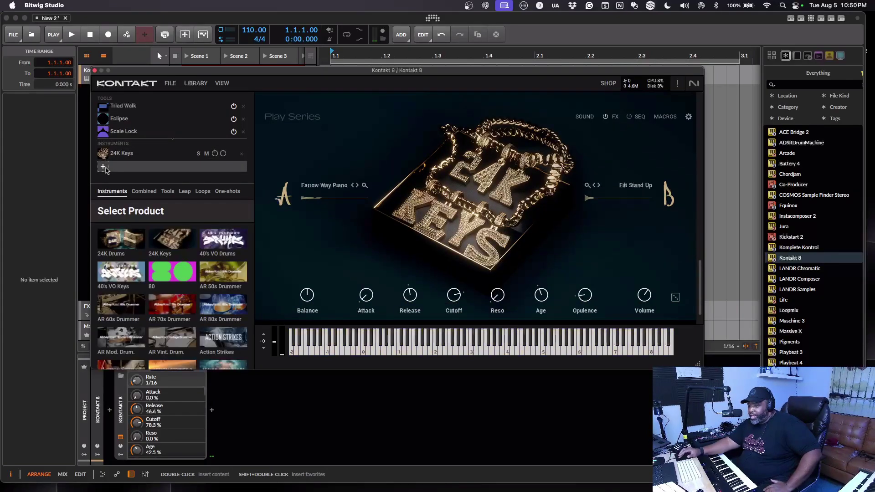
{"action": "scroll", "coordinate": [176, 360], "scroll_direction": "down", "scroll_amount": 1}
{"action": "scroll", "coordinate": [178, 355], "scroll_direction": "down", "scroll_amount": 1}
{"action": "scroll", "coordinate": [180, 349], "scroll_direction": "down", "scroll_amount": 1}
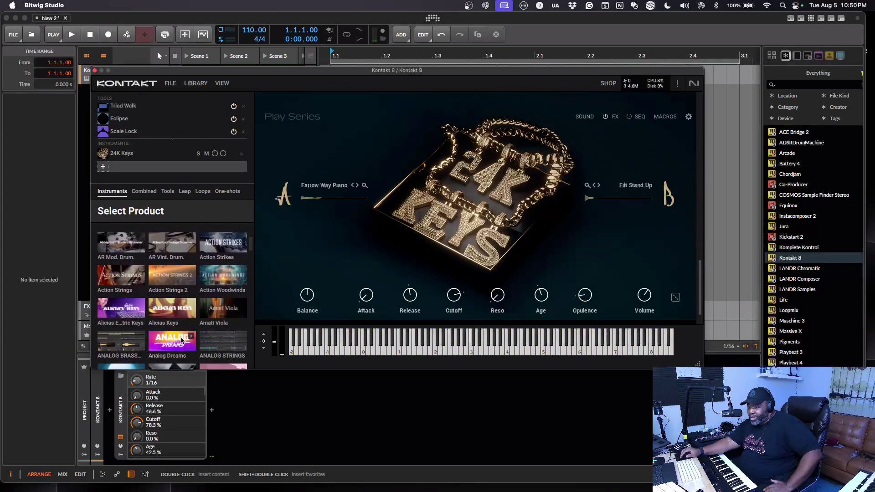
{"action": "scroll", "coordinate": [183, 341], "scroll_direction": "down", "scroll_amount": 1}
{"action": "scroll", "coordinate": [182, 340], "scroll_direction": "down", "scroll_amount": 1}
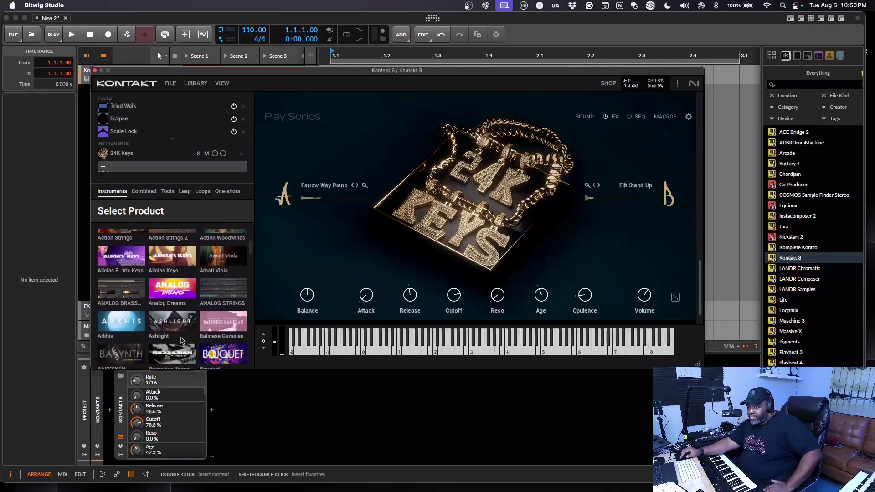
{"action": "scroll", "coordinate": [182, 340], "scroll_direction": "down", "scroll_amount": 1}
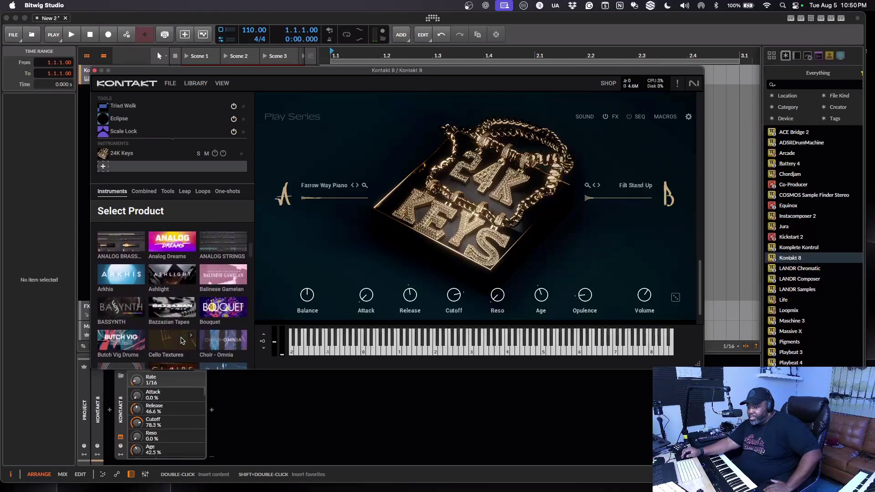
{"action": "scroll", "coordinate": [182, 341], "scroll_direction": "down", "scroll_amount": 1}
{"action": "scroll", "coordinate": [182, 341], "scroll_direction": "down", "scroll_amount": 1}
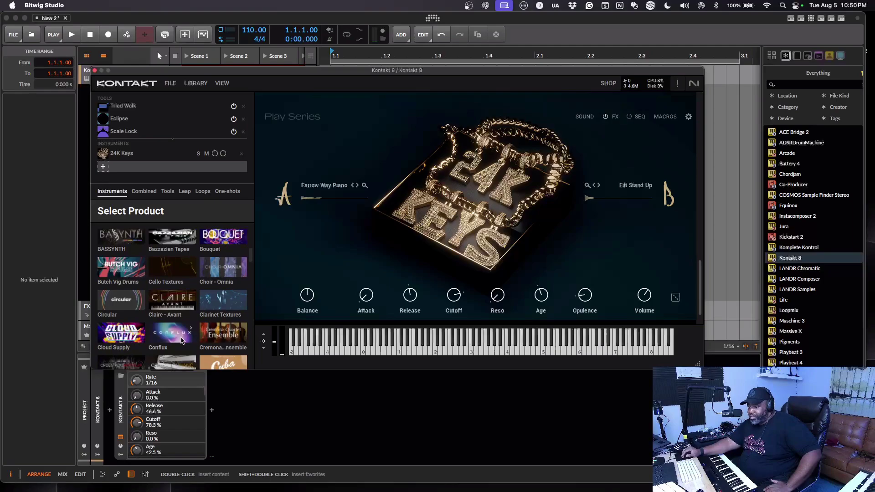
{"action": "scroll", "coordinate": [182, 341], "scroll_direction": "down", "scroll_amount": 1}
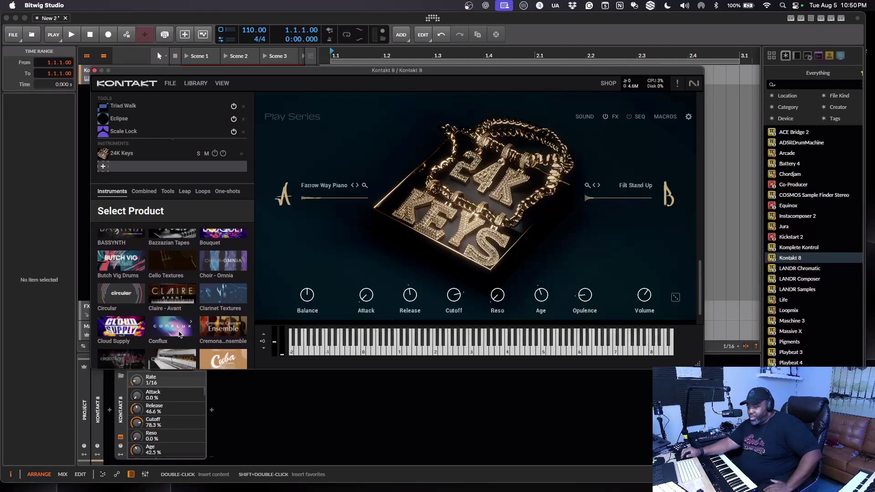
{"action": "scroll", "coordinate": [180, 330], "scroll_direction": "down", "scroll_amount": 1}
{"action": "scroll", "coordinate": [180, 330], "scroll_direction": "down", "scroll_amount": 1}
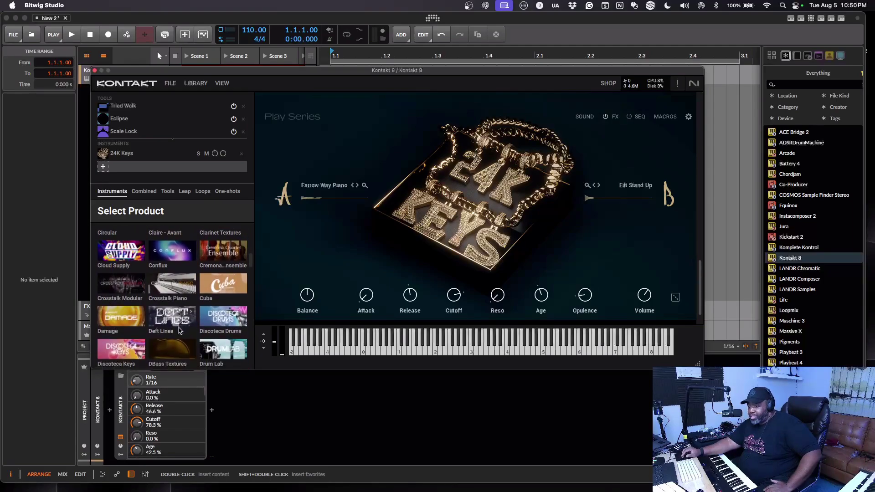
{"action": "scroll", "coordinate": [179, 330], "scroll_direction": "down", "scroll_amount": 1}
{"action": "scroll", "coordinate": [180, 328], "scroll_direction": "down", "scroll_amount": 1}
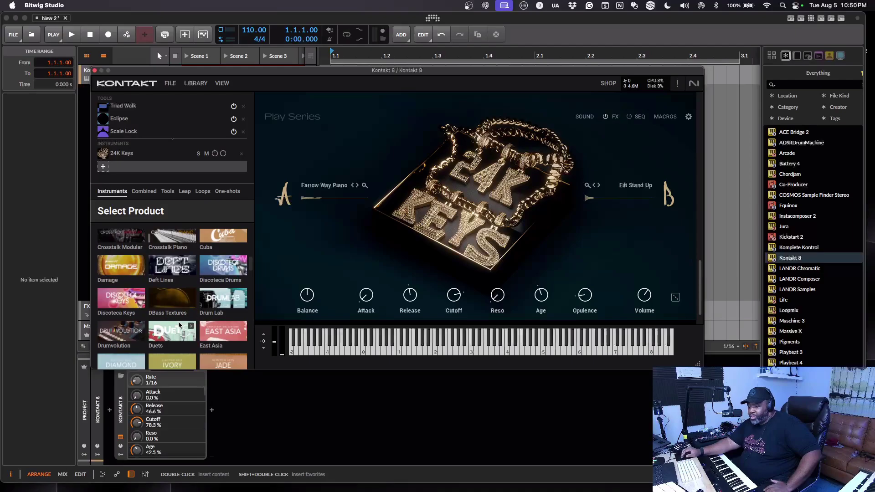
{"action": "scroll", "coordinate": [179, 328], "scroll_direction": "down", "scroll_amount": 1}
{"action": "scroll", "coordinate": [180, 327], "scroll_direction": "down", "scroll_amount": 1}
{"action": "left_click", "coordinate": [173, 291]}
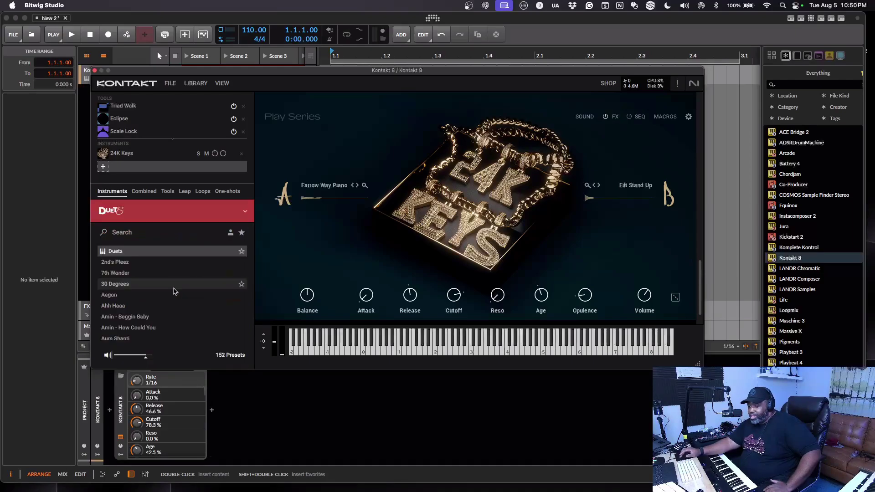
{"action": "left_click", "coordinate": [163, 298]}
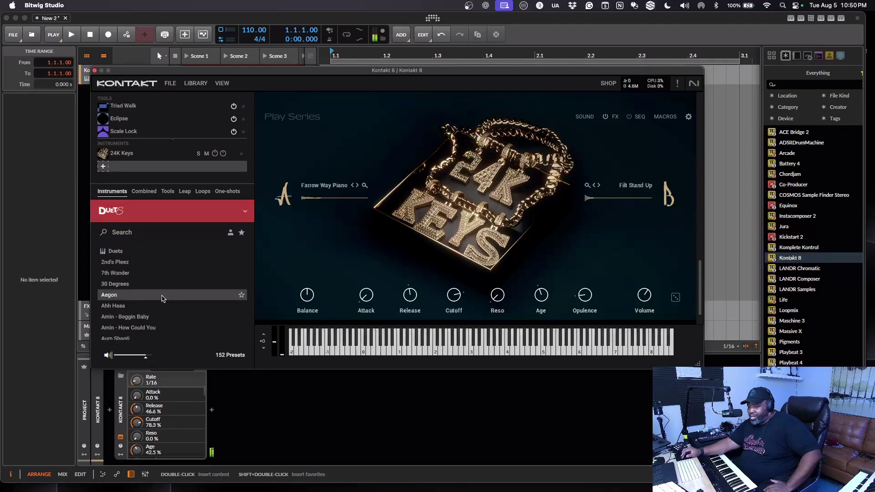
Load Duets' Aegon preset as a second instrument beneath 24K Keys
{"action": "double_click", "coordinate": [162, 299]}
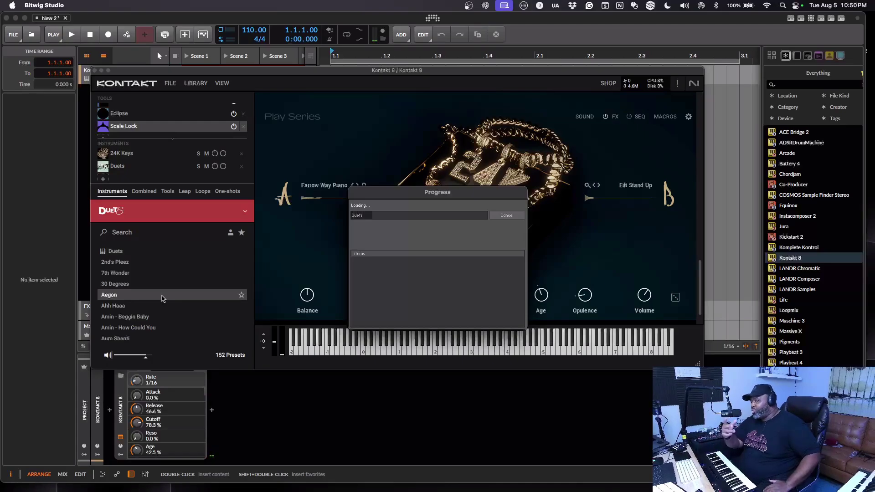